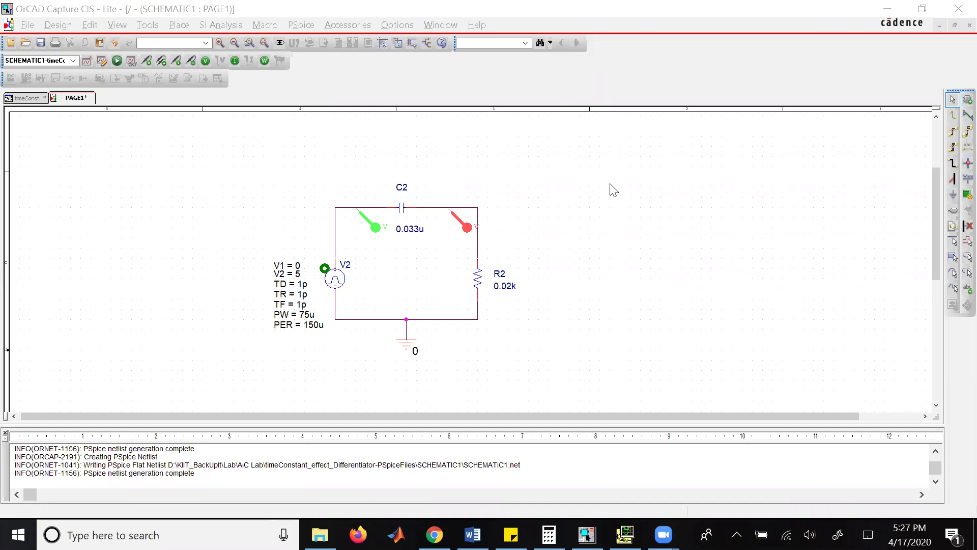
Set the value of resistor R2 to 2k and run the PSpice transient simulation
{"action": "left_click", "coordinate": [613, 190]}
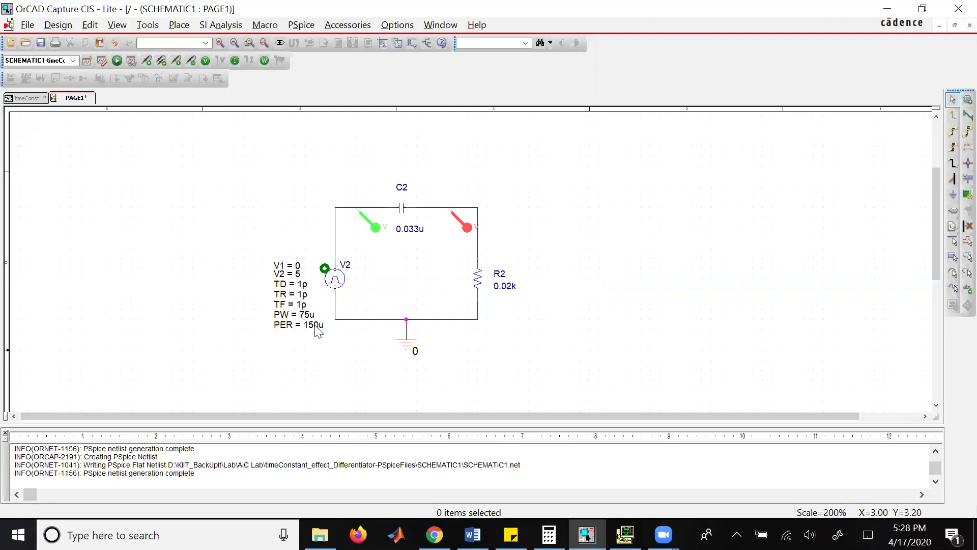
{"action": "double_click", "coordinate": [501, 286]}
{"action": "key", "text": "Left"}
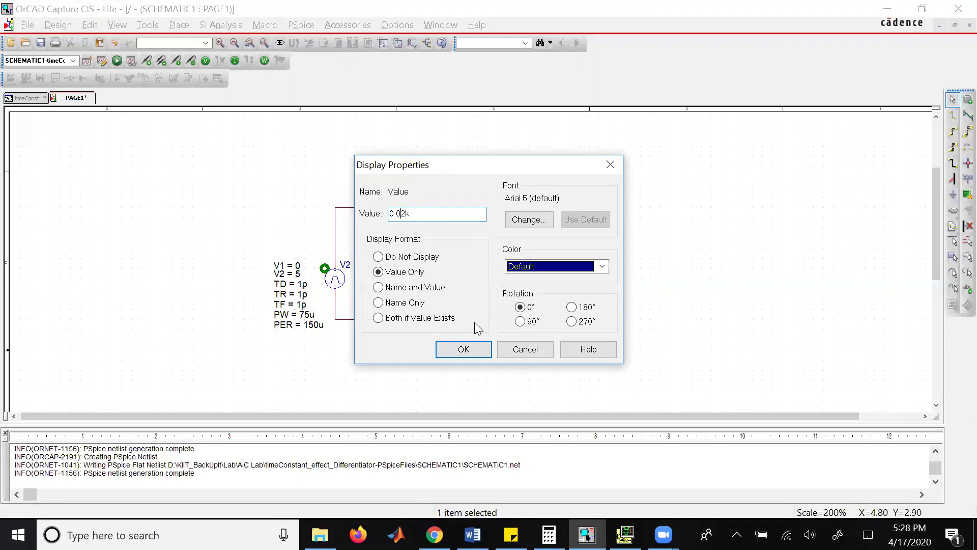
{"action": "key", "text": "BackSpace"}
{"action": "key", "text": "BackSpace"}
{"action": "key", "text": "BackSpace"}
{"action": "left_click", "coordinate": [483, 351]}
{"action": "left_click", "coordinate": [182, 113]}
{"action": "left_click", "coordinate": [116, 60]}
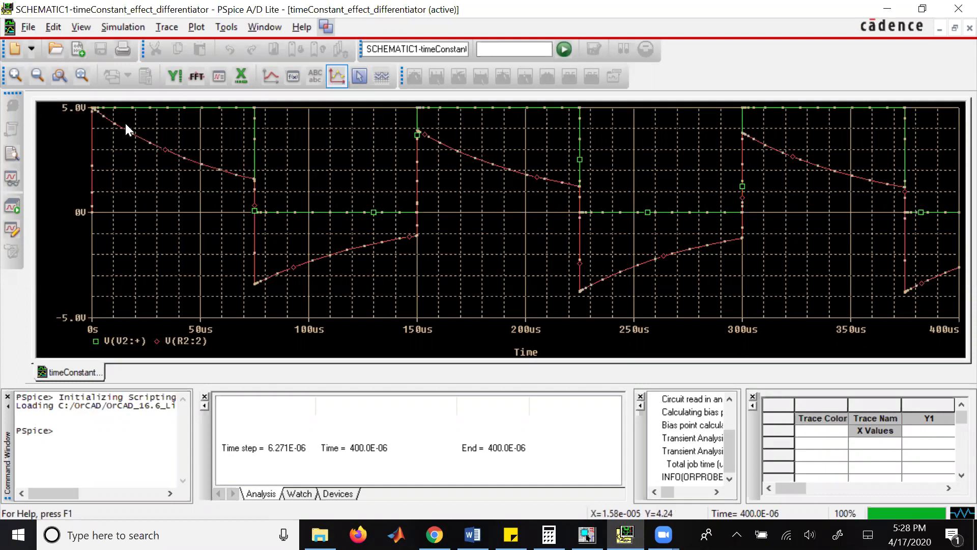
Compare the RC schematic in OrCAD Capture with the input and output waveforms in PSpice A/D
{"action": "key", "text": "alt+Tab"}
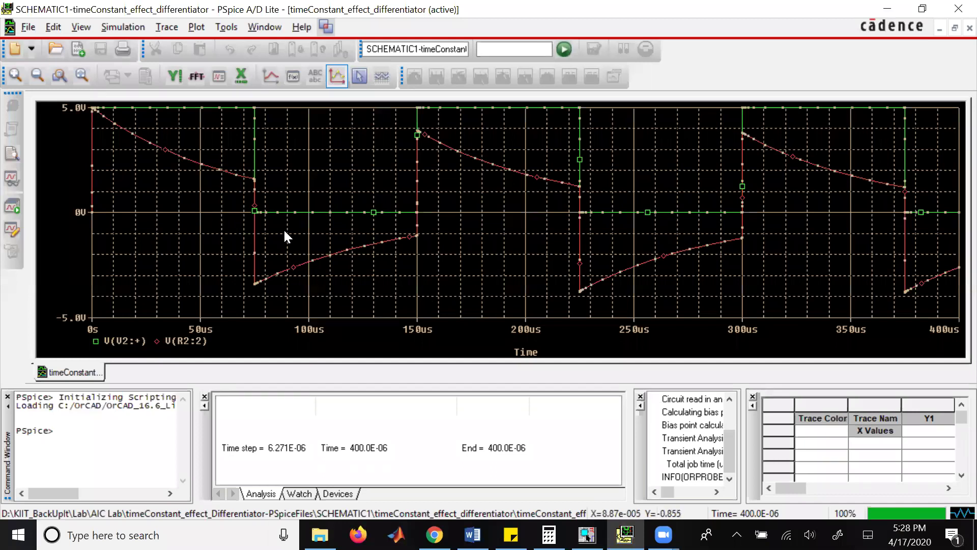
{"action": "key", "text": "alt+Tab"}
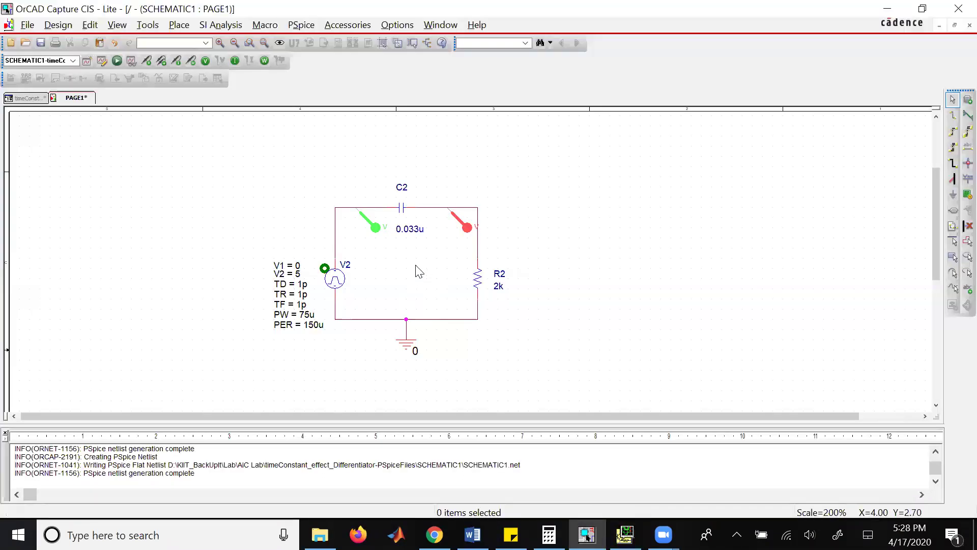
{"action": "key", "text": "alt+Tab"}
{"action": "key", "text": "alt+Tab"}
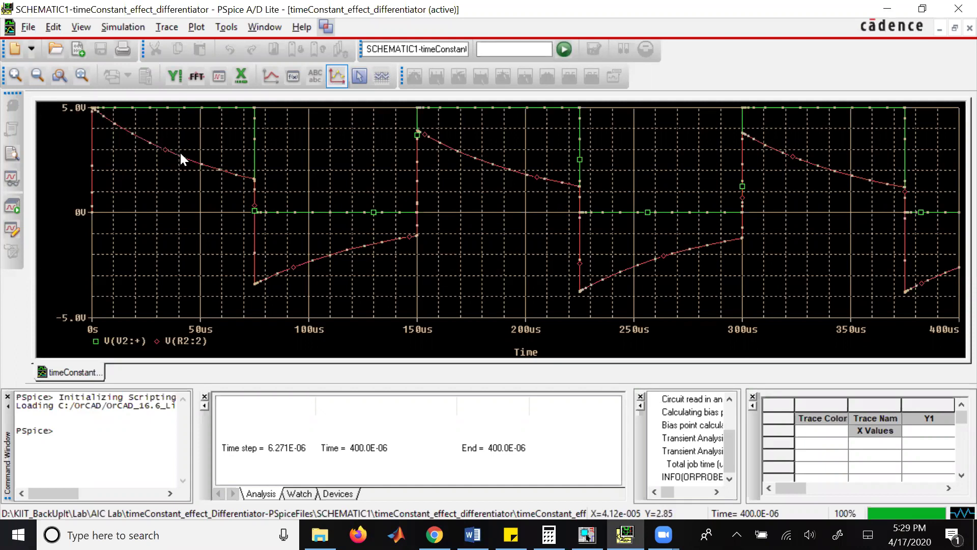
Display the cursor on the waveform plot and move it to about 65.8 µs to read the output voltage V(R2:2)
{"action": "left_click", "coordinate": [167, 27]}
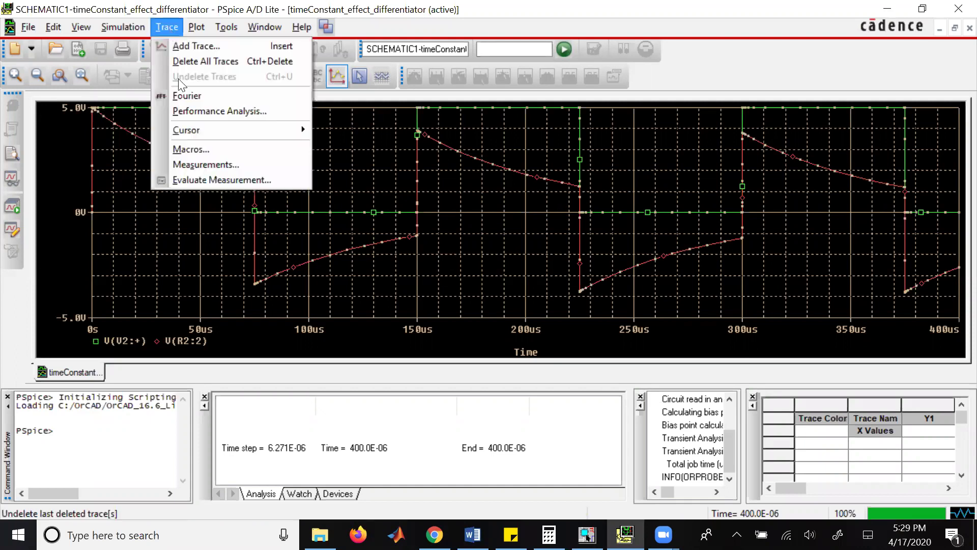
{"action": "mouse_move", "coordinate": [224, 130]}
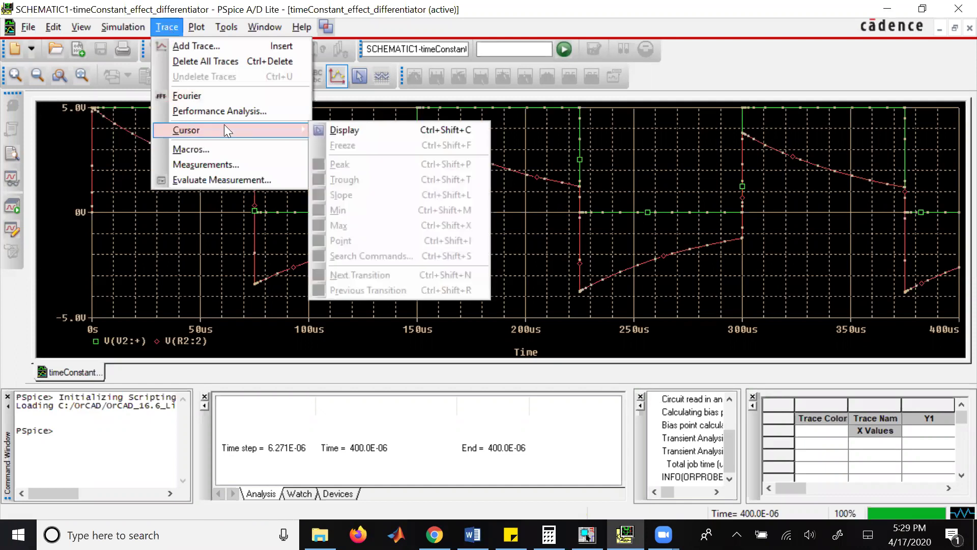
{"action": "left_click", "coordinate": [340, 133]}
{"action": "left_click_drag", "start_coordinate": [93, 168], "coordinate": [225, 193]}
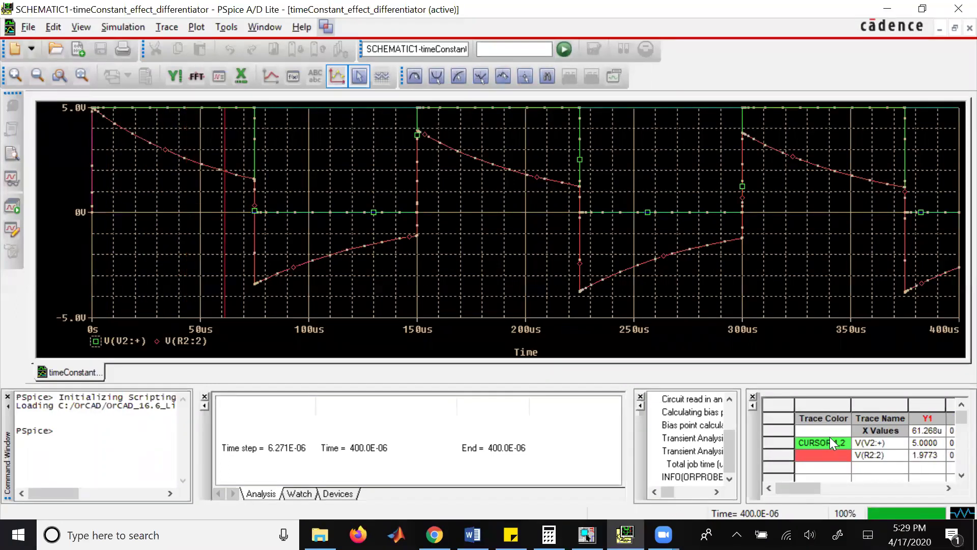
{"action": "key", "text": "Right"}
{"action": "key", "text": "Right"}
{"action": "key", "text": "Right"}
{"action": "key", "text": "Right"}
{"action": "key", "text": "Right"}
{"action": "key", "text": "Right"}
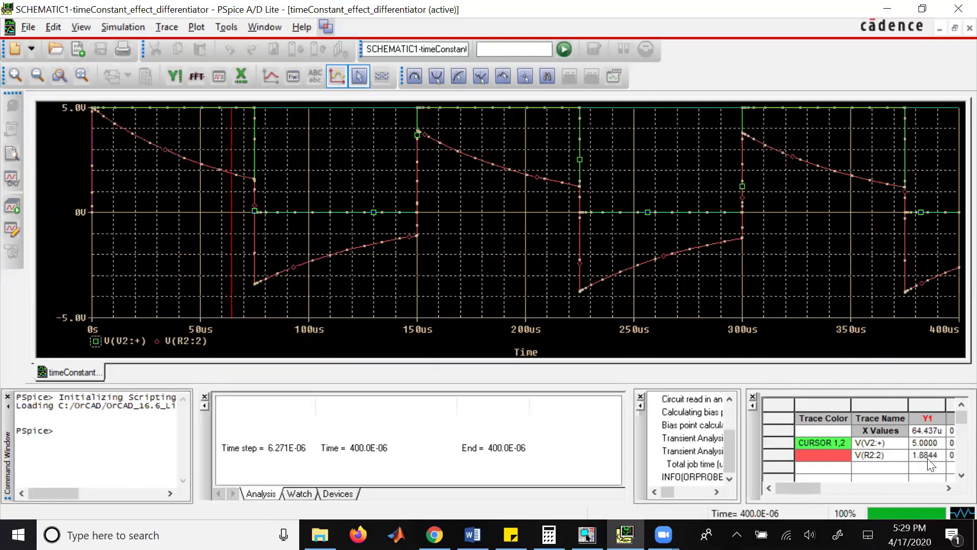
{"action": "key", "text": "Right"}
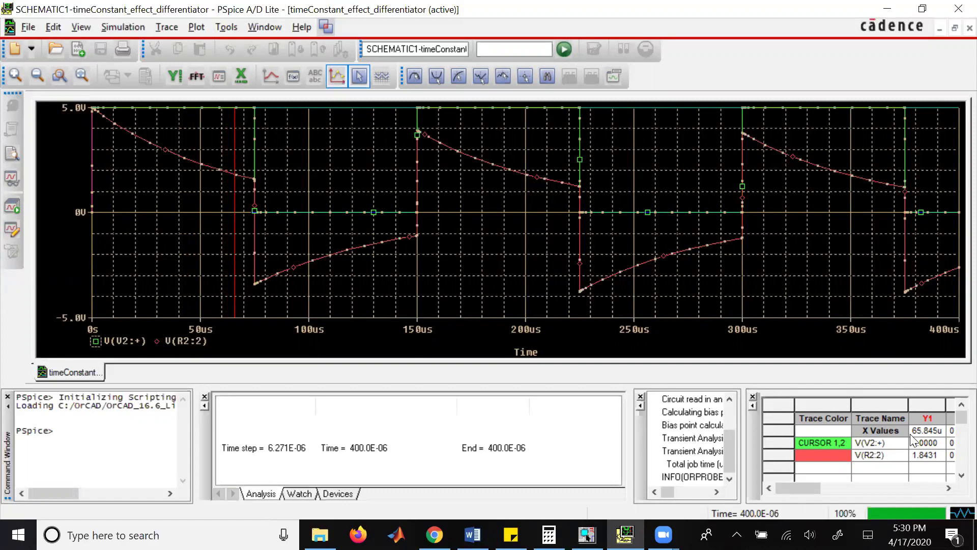
Return to the schematic in OrCAD Capture, set resistor R2 to 20k and rerun the simulation
{"action": "key", "text": "alt+Tab"}
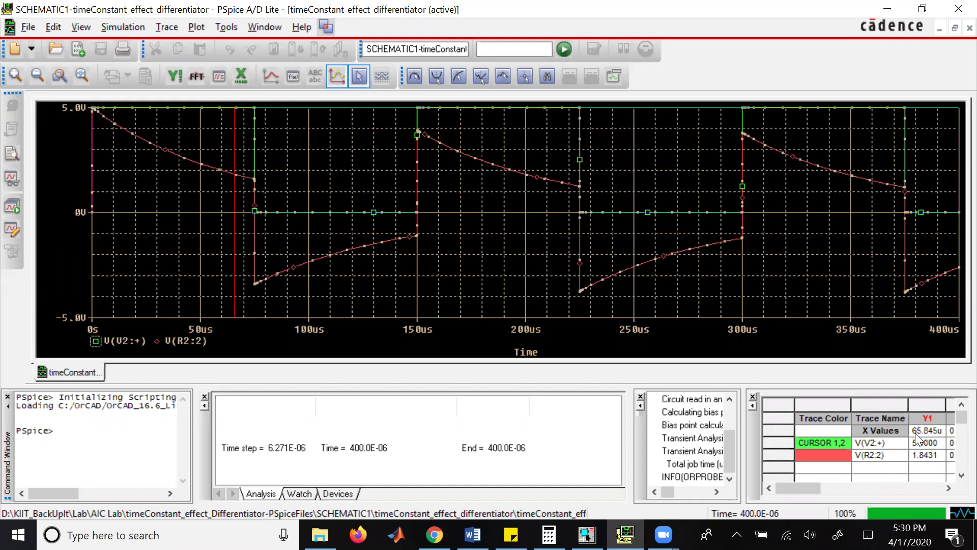
{"action": "key", "text": "alt+Tab"}
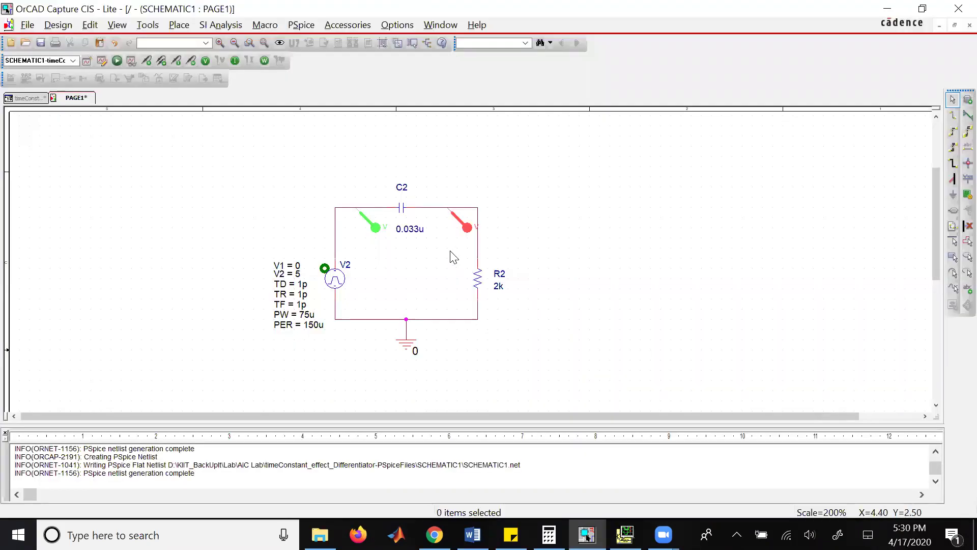
{"action": "double_click", "coordinate": [499, 287]}
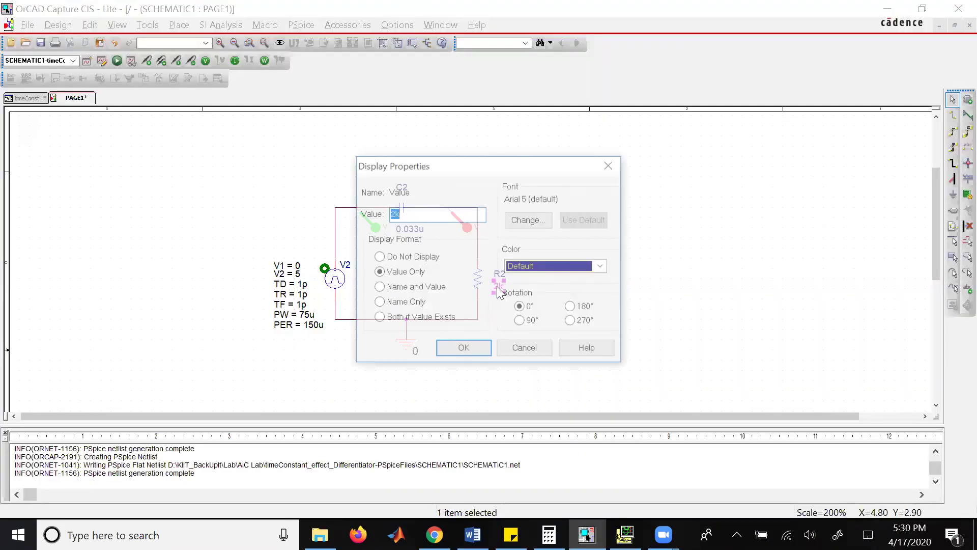
{"action": "type", "text": "0"}
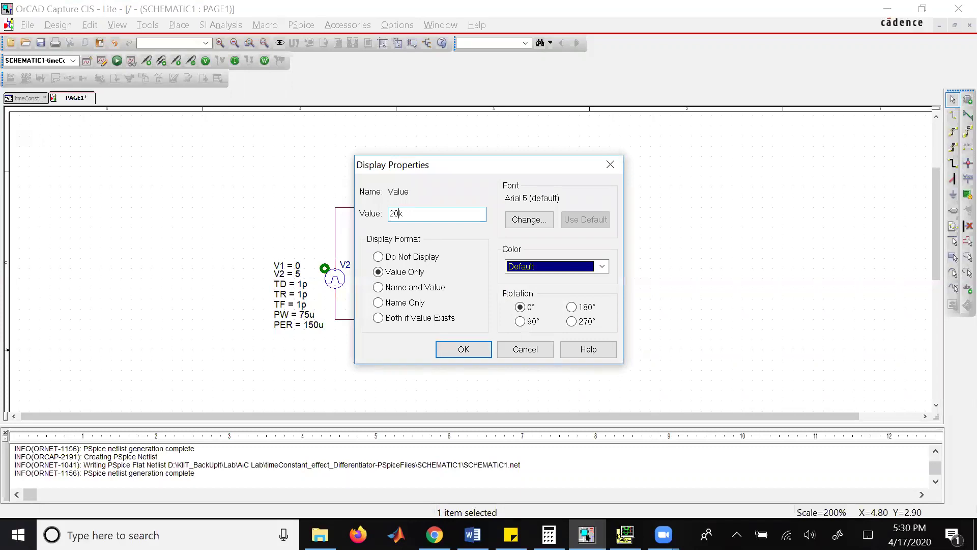
{"action": "left_click", "coordinate": [467, 352]}
{"action": "left_click", "coordinate": [117, 59]}
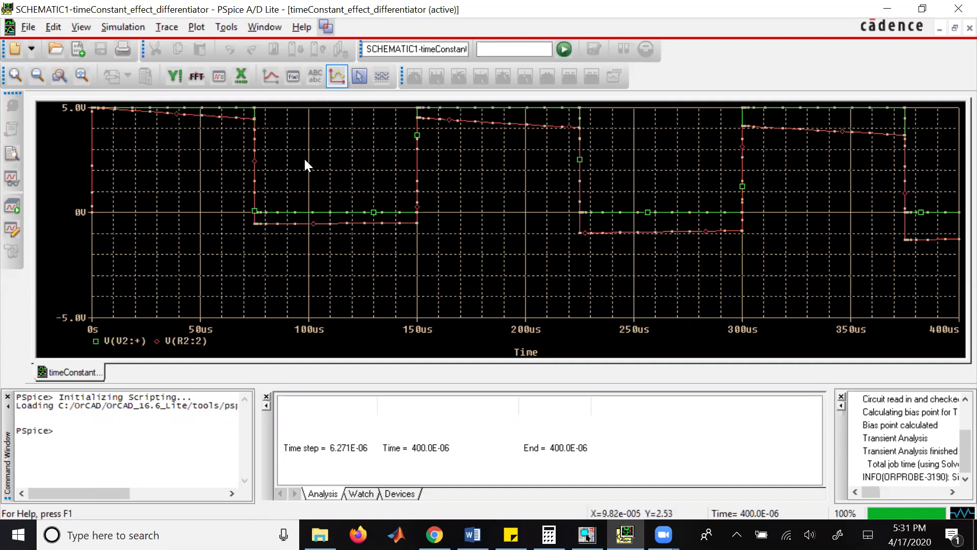
Back in the OrCAD Capture schematic, set resistor R2 to 0.2k and rerun the simulation
{"action": "key", "text": "alt+Tab"}
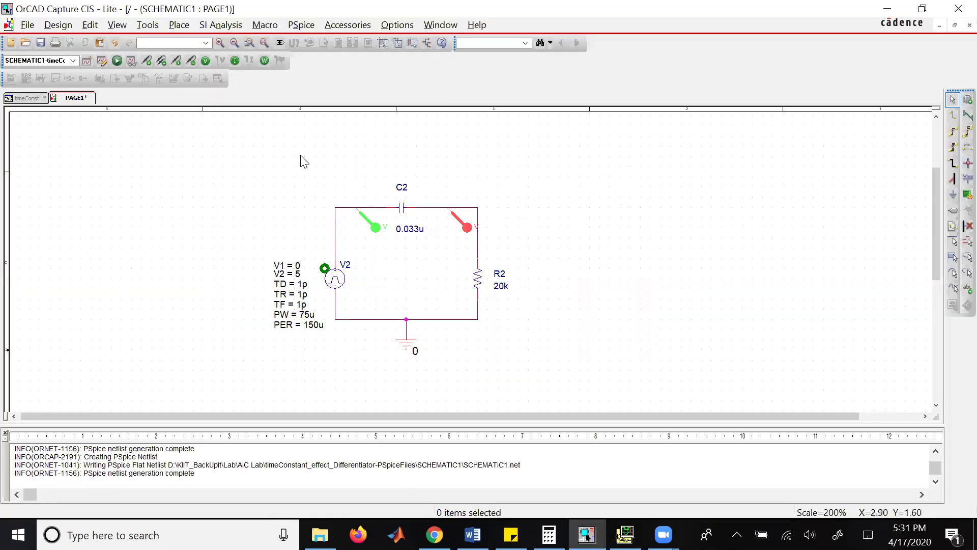
{"action": "key", "text": "alt+Tab"}
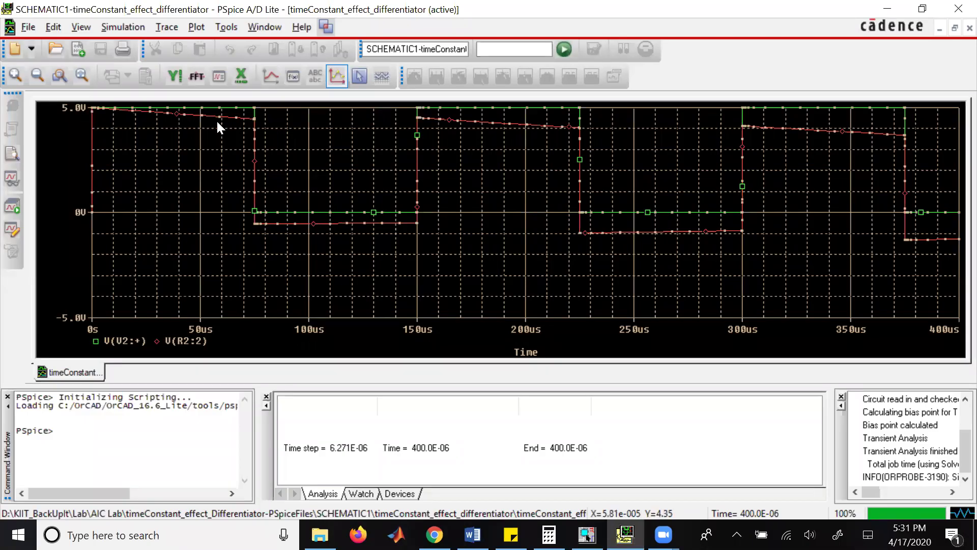
{"action": "key", "text": "alt+Tab"}
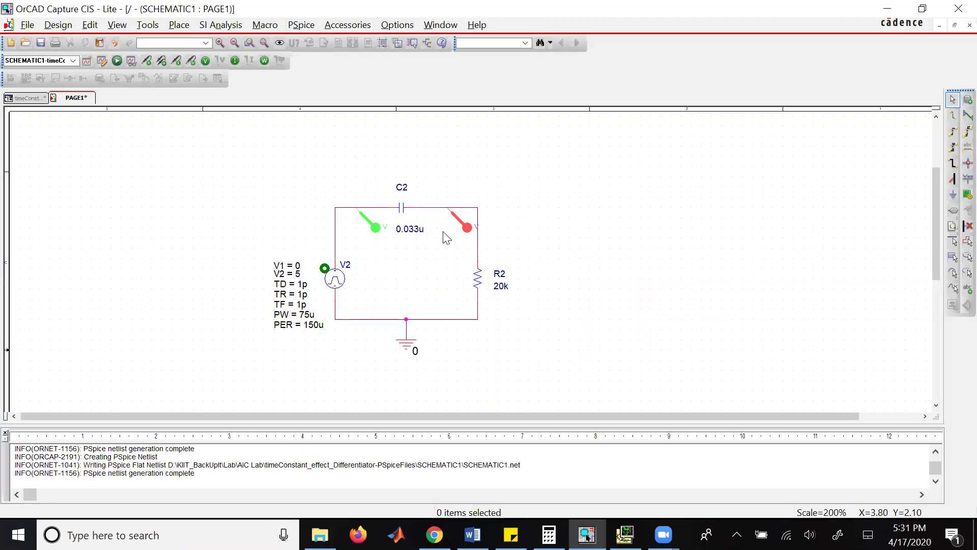
{"action": "double_click", "coordinate": [501, 286]}
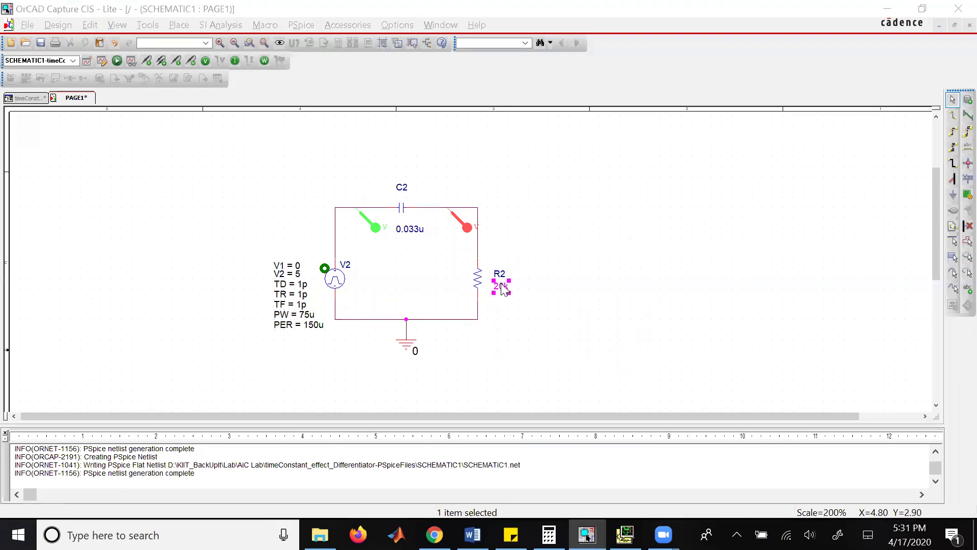
{"action": "key", "text": "Right"}
{"action": "key", "text": "Left"}
{"action": "key", "text": "BackSpace"}
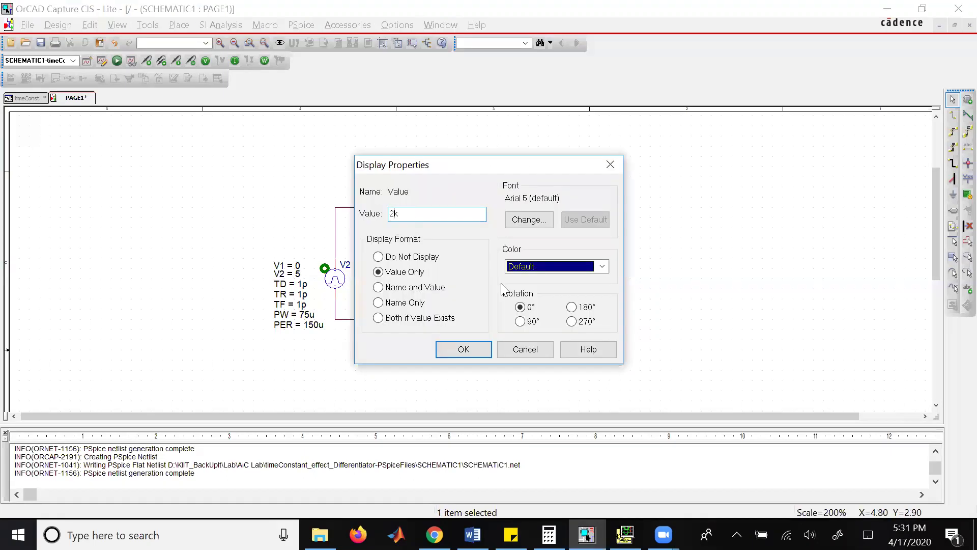
{"action": "type", "text": "0.0"}
{"action": "key", "text": "BackSpace"}
{"action": "left_click", "coordinate": [462, 348]}
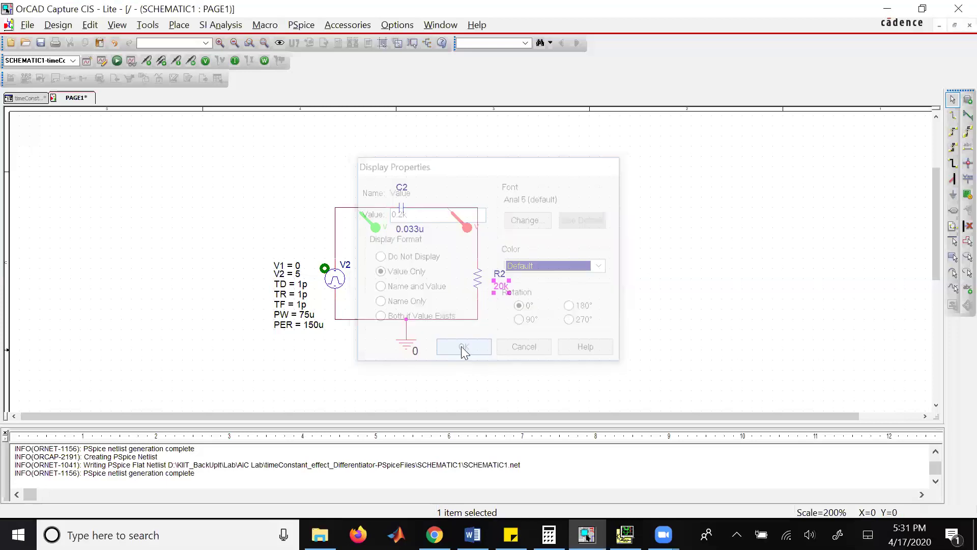
{"action": "left_click", "coordinate": [117, 61]}
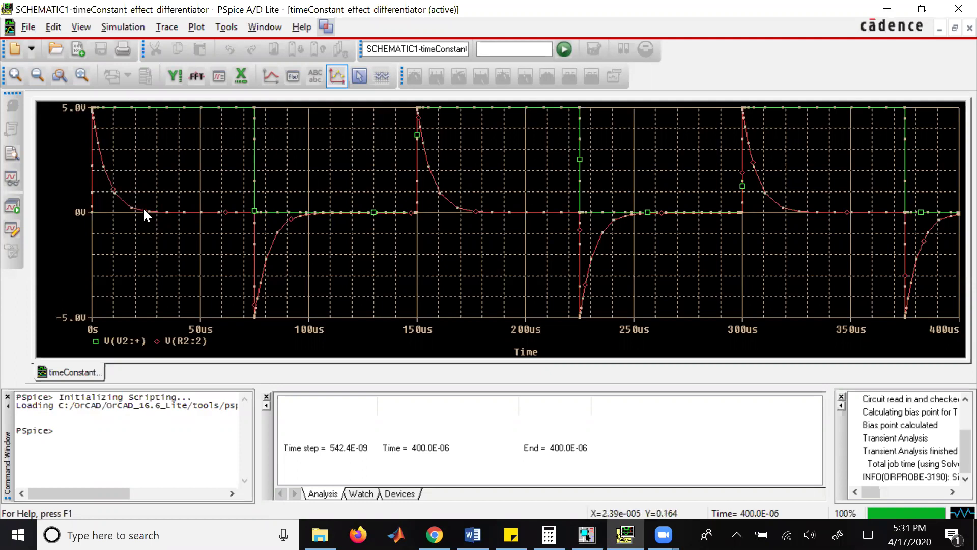
Compare the new waveforms with the schematic, and set resistor R2 to 0.02k in OrCAD Capture
{"action": "key", "text": "alt+Tab"}
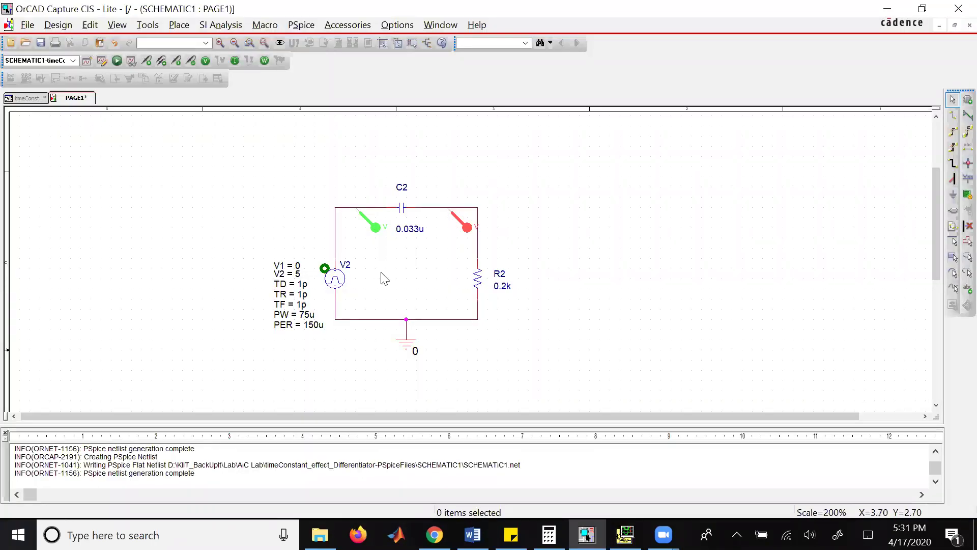
{"action": "key", "text": "alt+Tab"}
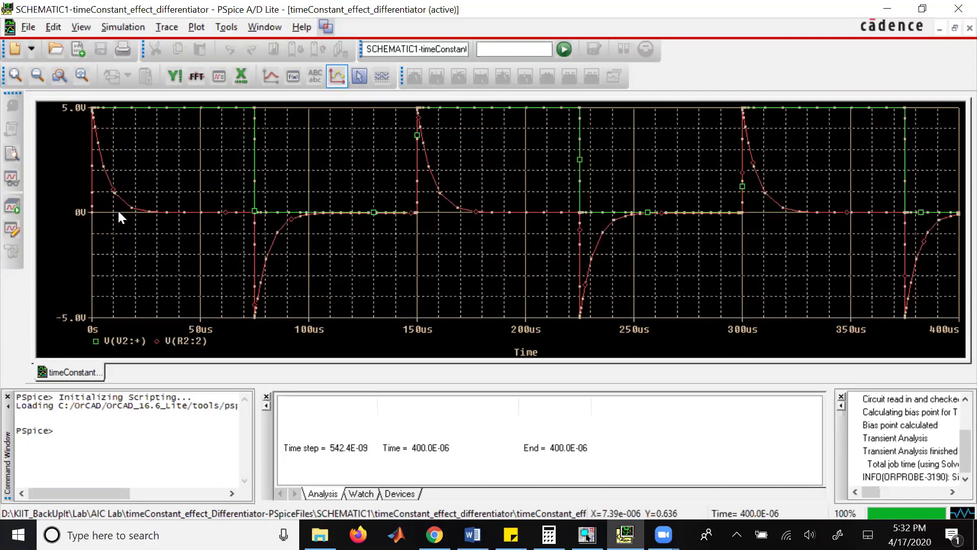
{"action": "key", "text": "alt+Tab"}
{"action": "double_click", "coordinate": [500, 288]}
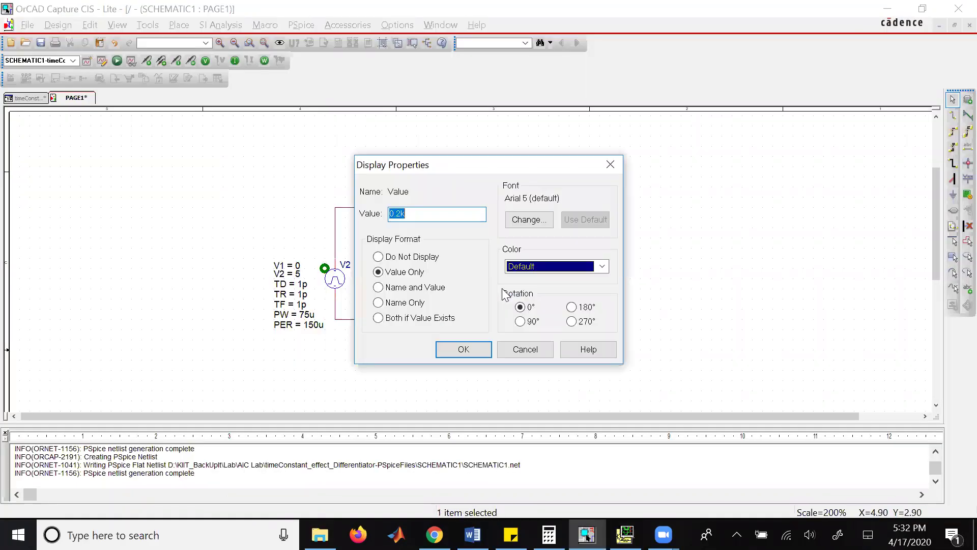
{"action": "key", "text": "Right"}
{"action": "key", "text": "Left"}
{"action": "type", "text": "0"}
{"action": "left_click", "coordinate": [476, 344]}
{"action": "left_click", "coordinate": [275, 210]}
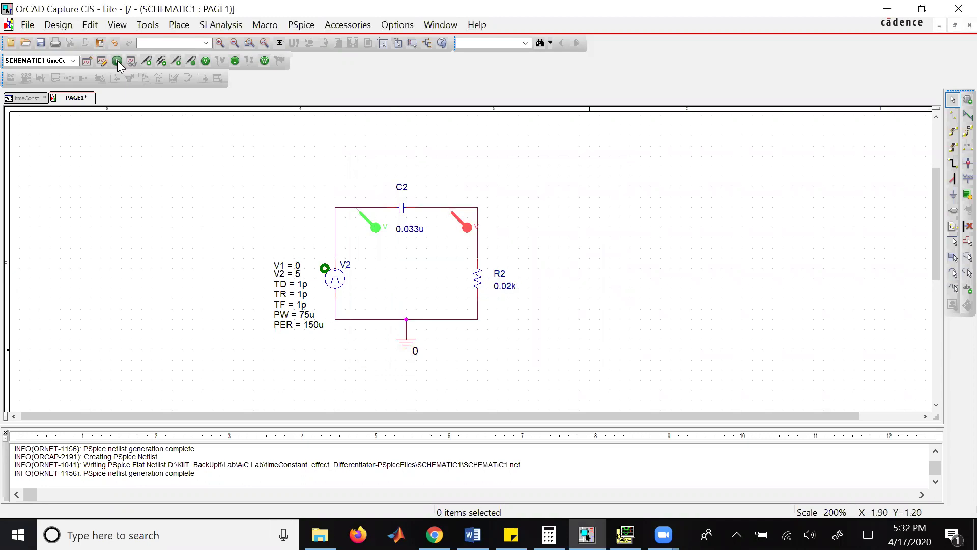
Accept the existing transient simulation settings and rerun the simulation, hiding the data point marks on the plotted traces
{"action": "left_click", "coordinate": [102, 60]}
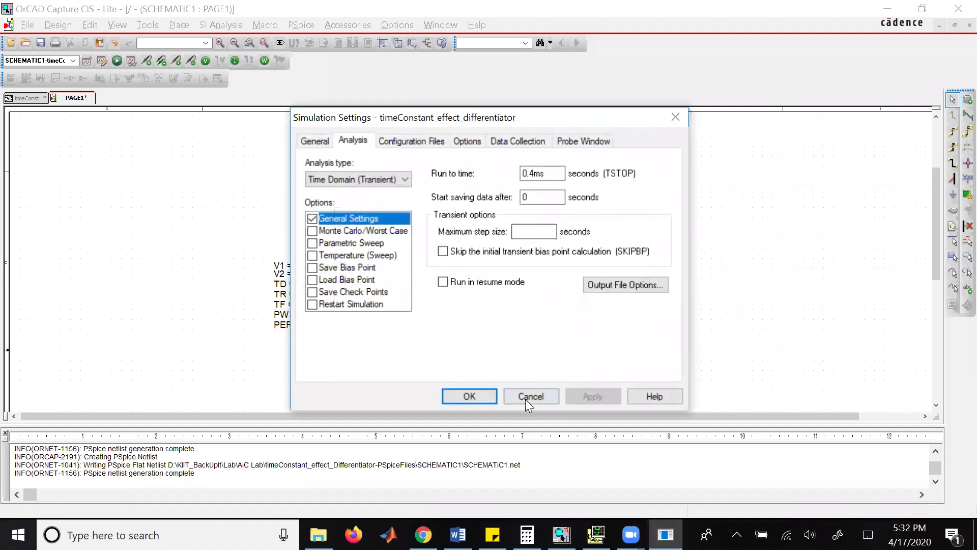
{"action": "left_click", "coordinate": [471, 396]}
{"action": "left_click", "coordinate": [118, 59]}
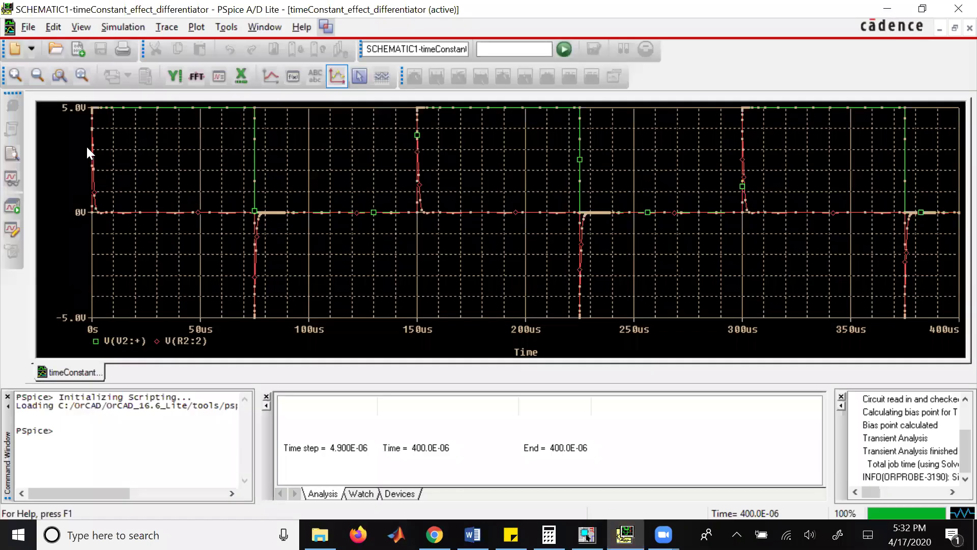
{"action": "left_click", "coordinate": [332, 78]}
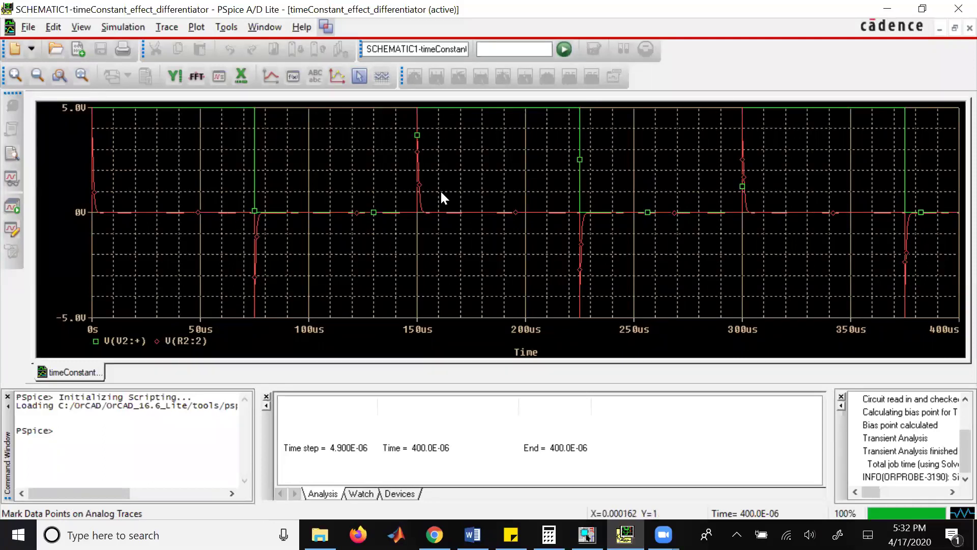
{"action": "key", "text": "alt+Tab"}
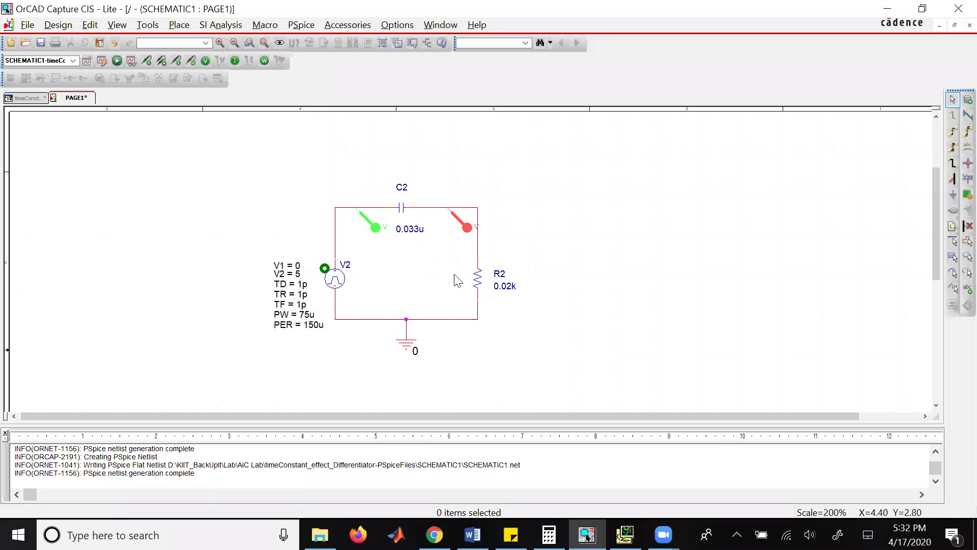